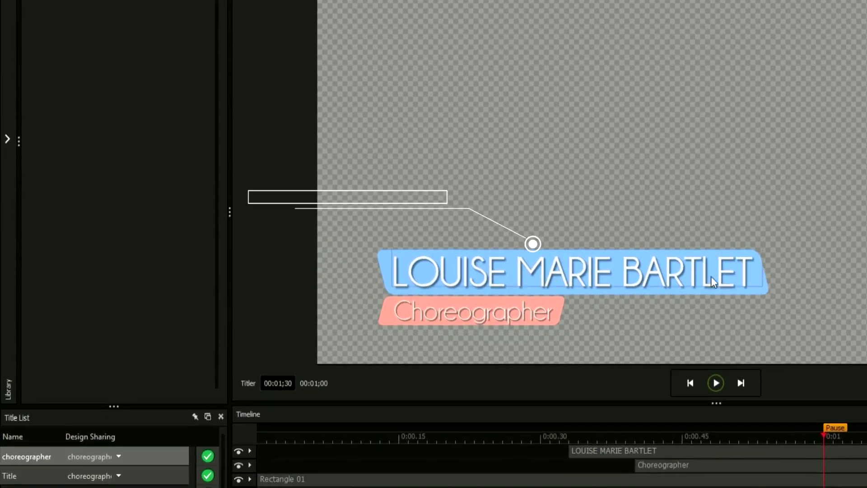
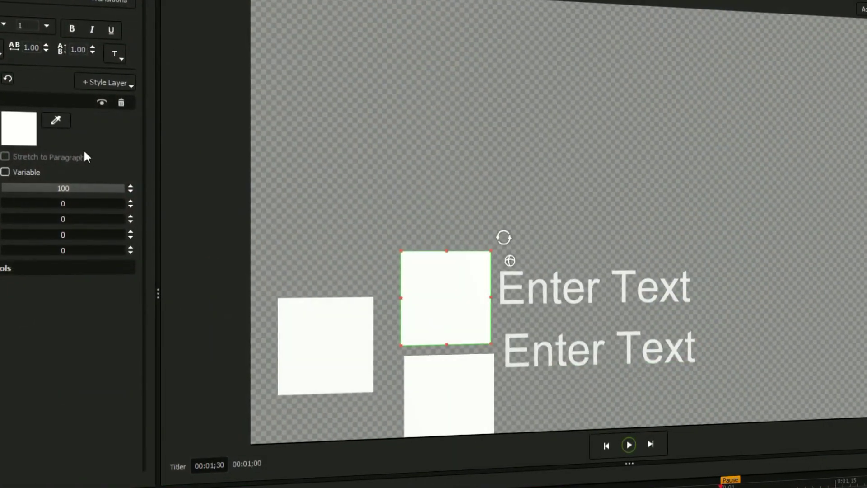
Replace the sample lower-third's name and fill the left square with bluelogo.png
click(27, 132)
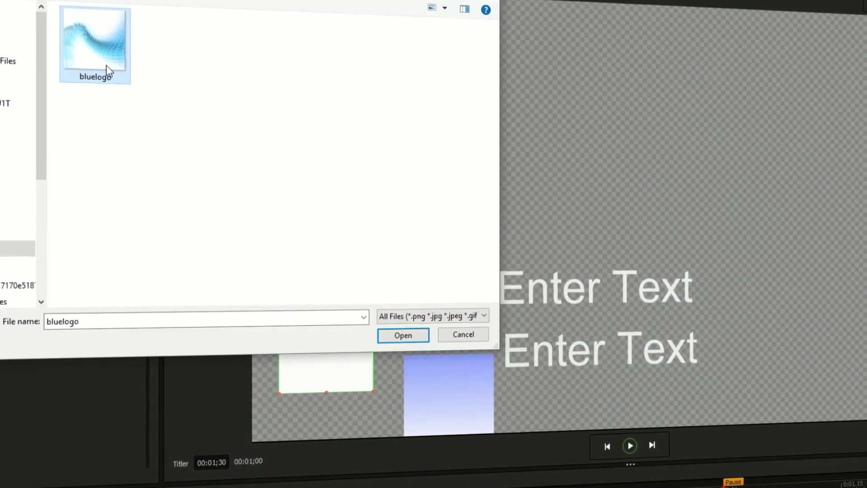
double_click(106, 65)
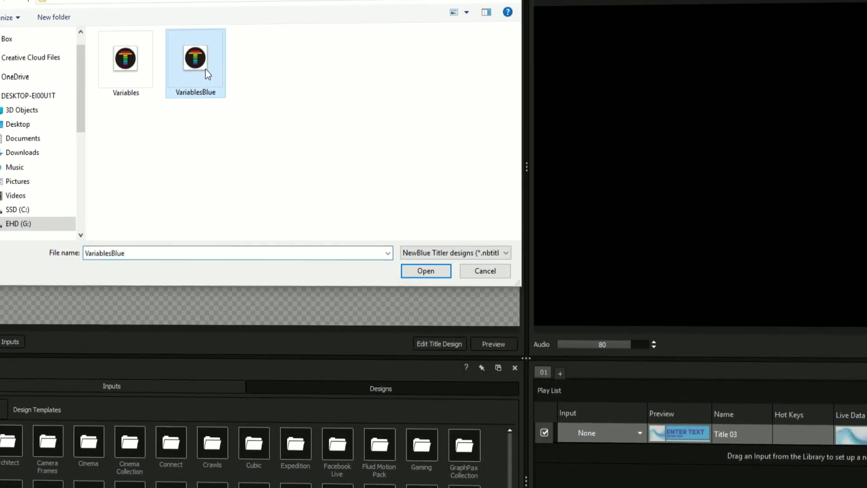
double_click(195, 63)
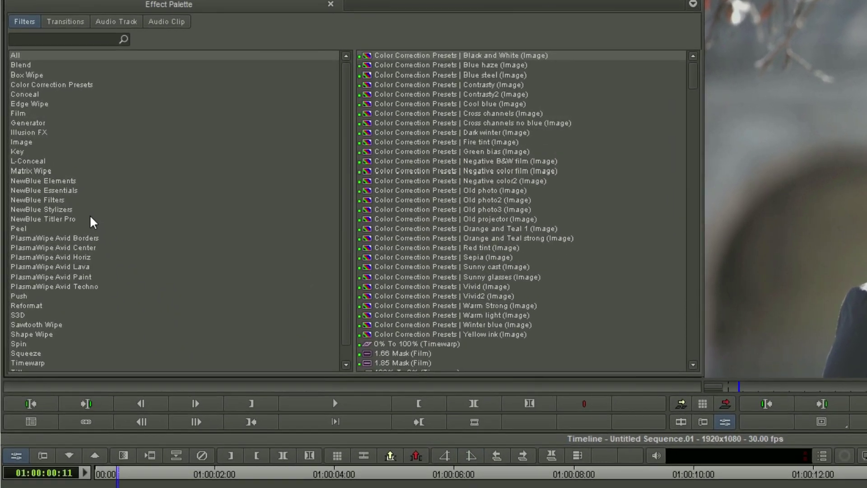
Filter the Effect Palette to NewBlue Titler Pro and drop Titler Pro onto track V2
click(61, 186)
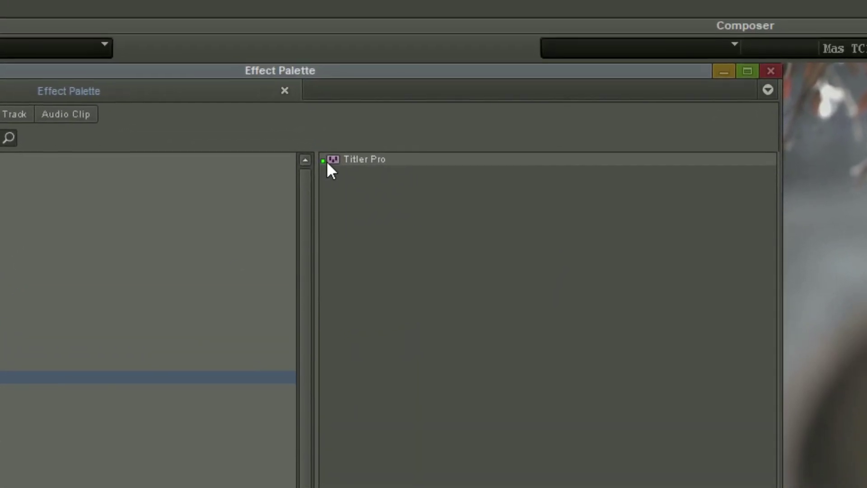
drag(365, 109, 371, 138)
drag(337, 190, 153, 286)
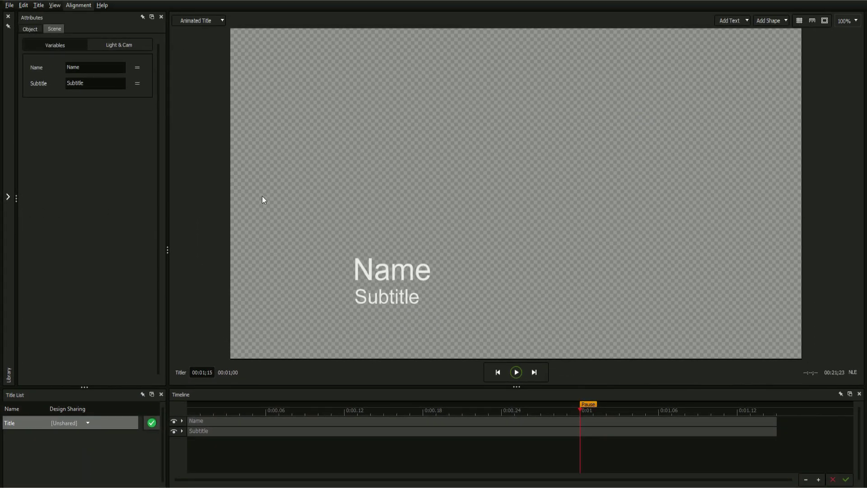
Delete the default Name and Subtitle text and add a static 'Enter Text' object
drag(364, 267, 414, 302)
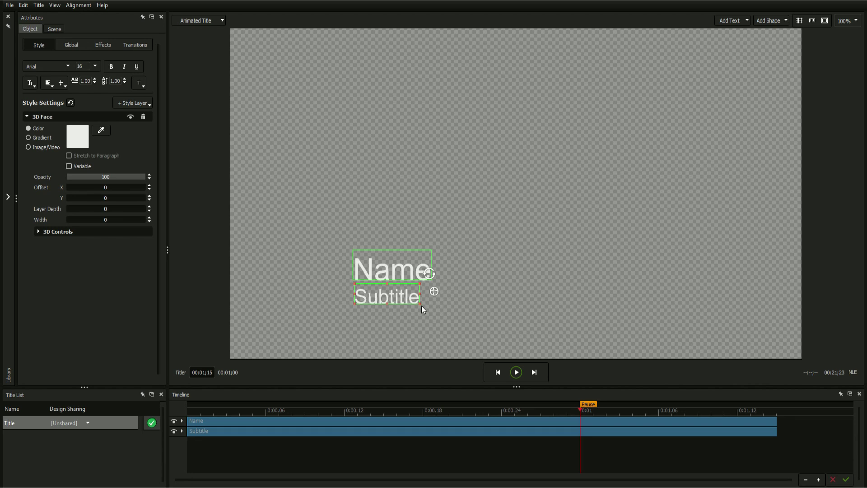
key(Delete)
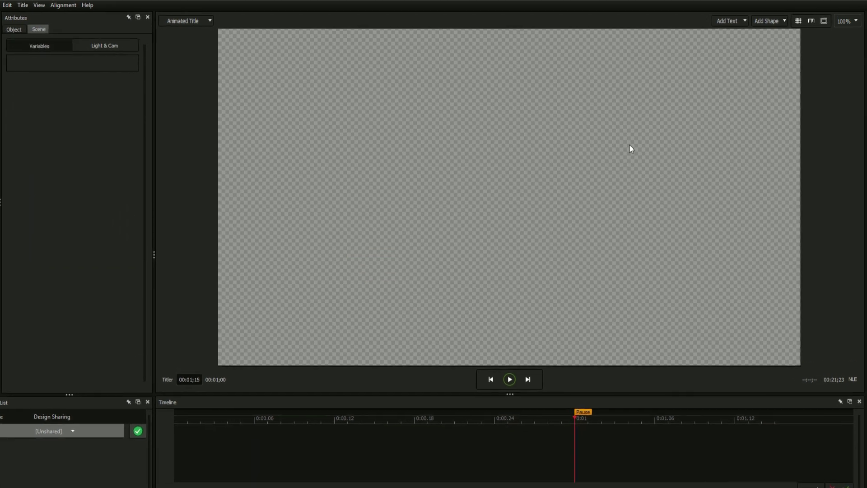
click(739, 23)
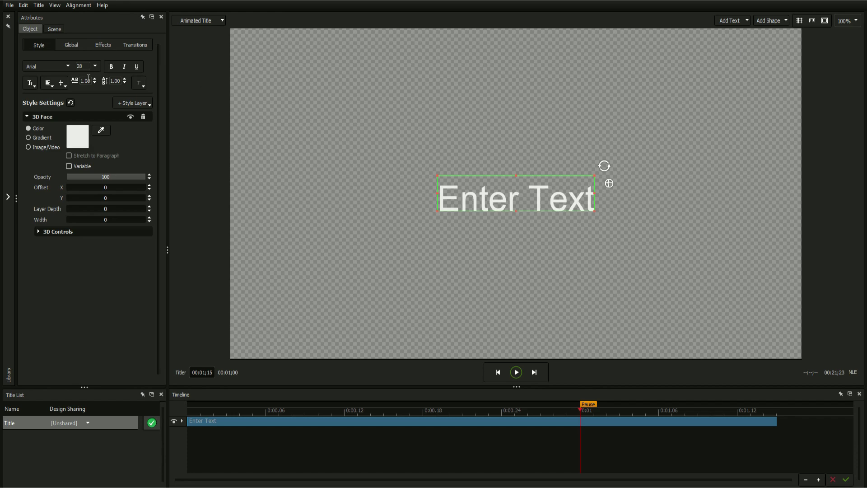
click(34, 66)
Set the text to Gauge Heavy, size 20, in all caps
drag(200, 81, 200, 143)
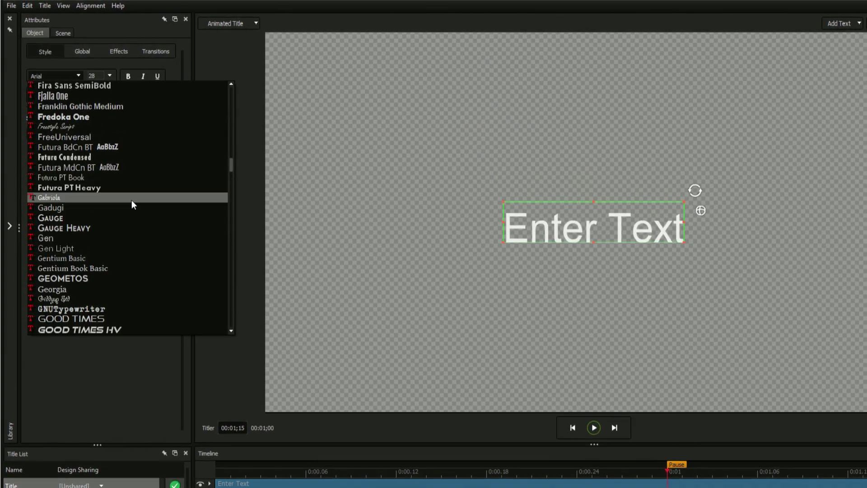
click(104, 228)
click(109, 76)
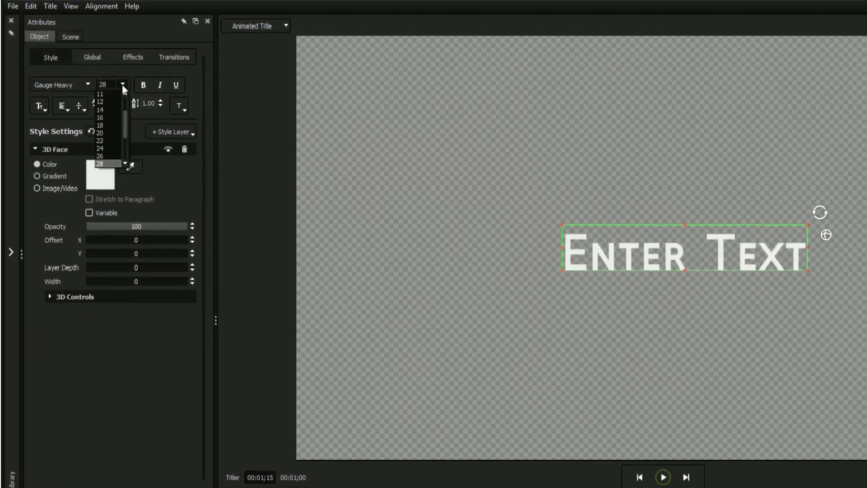
click(104, 133)
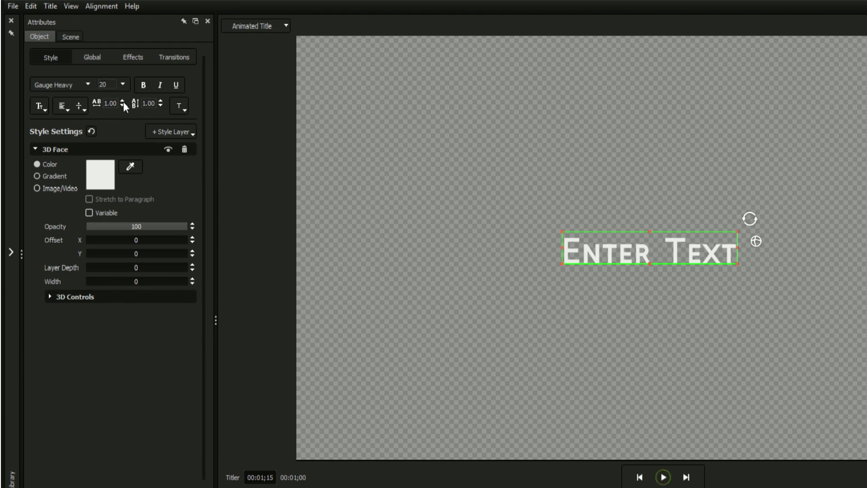
click(49, 106)
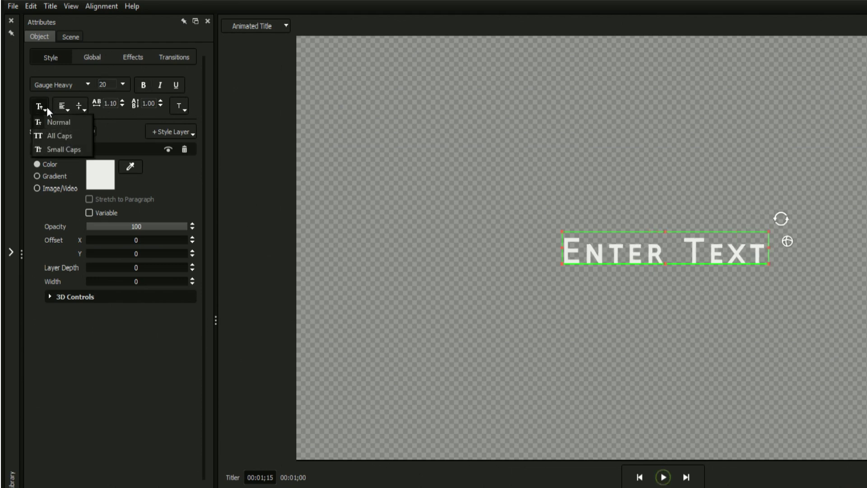
click(55, 134)
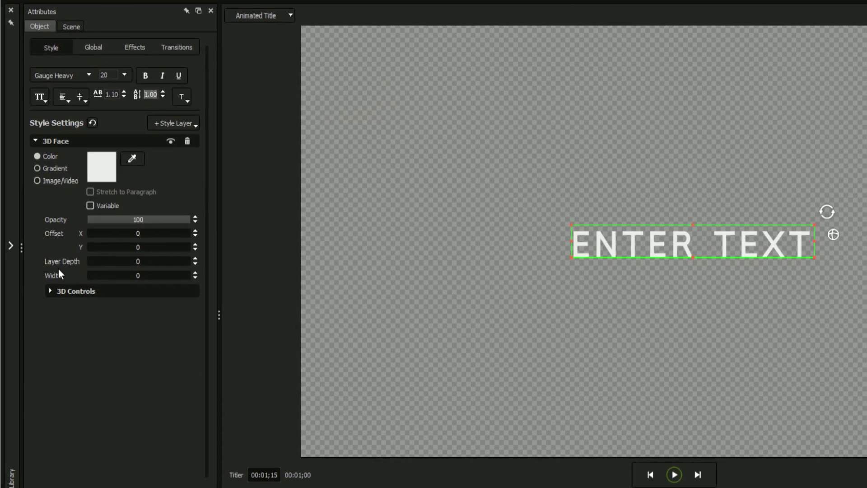
Give the text a 3D extrusion of 3.1 and add a 2D Shadow style layer
click(50, 296)
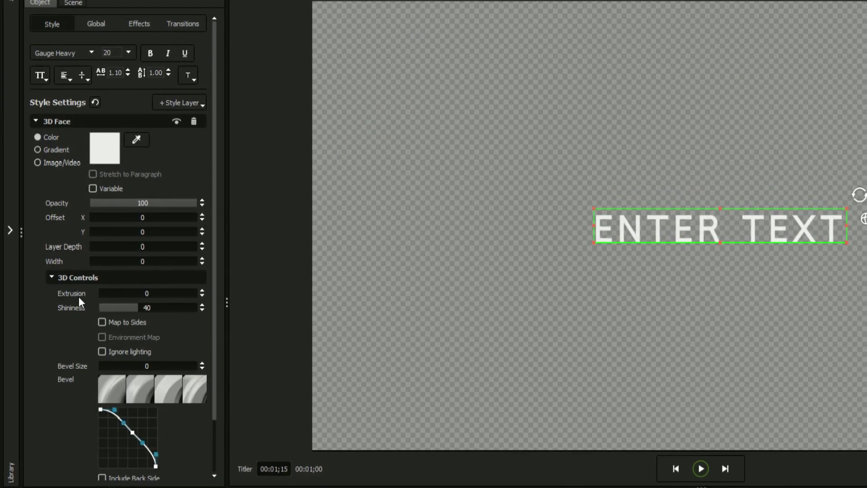
drag(144, 294, 239, 294)
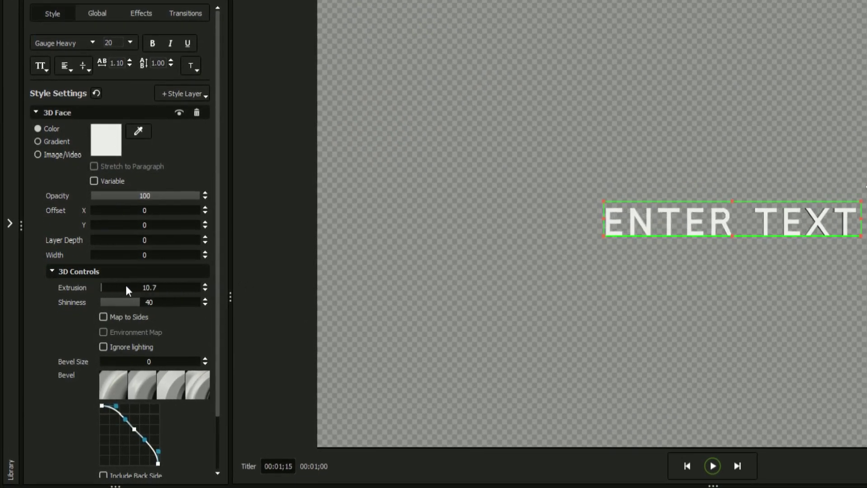
drag(125, 286, 124, 287)
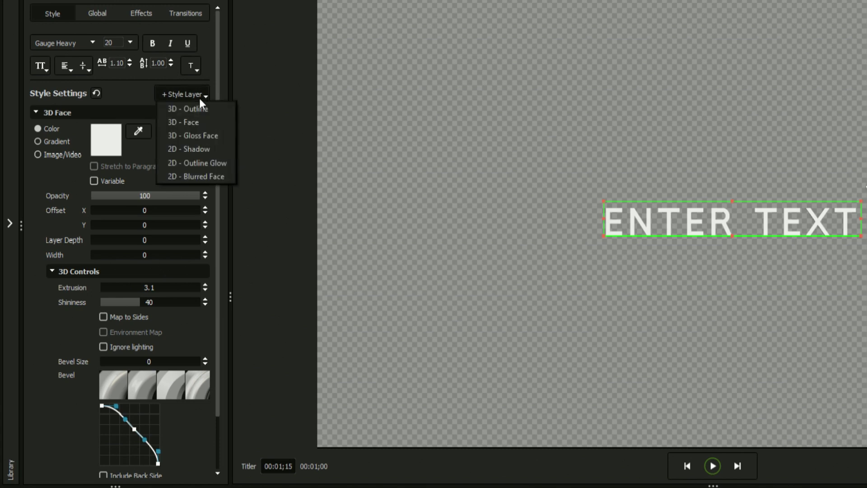
click(197, 149)
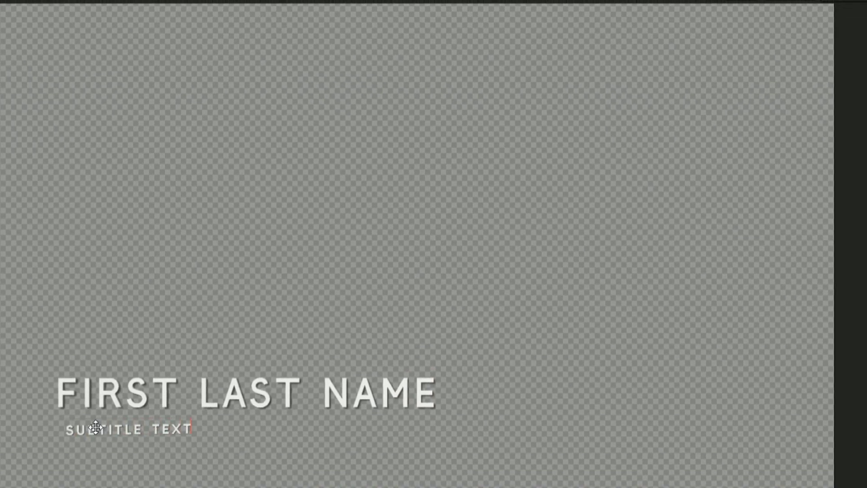
Add a rectangle at the lower left by the name, layered behind the name and subtitle
click(735, 18)
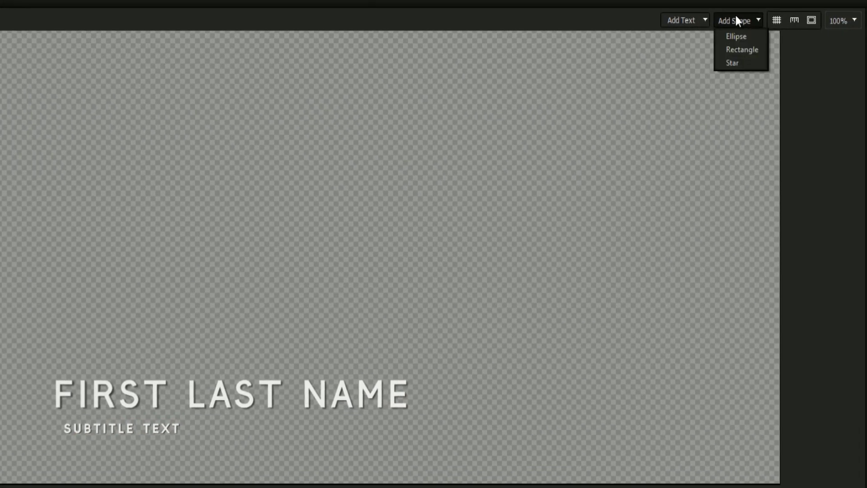
click(735, 50)
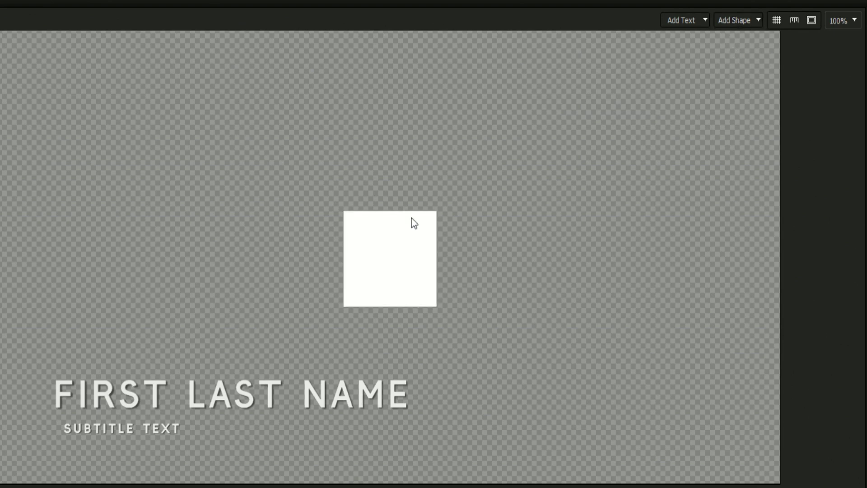
drag(411, 218, 97, 380)
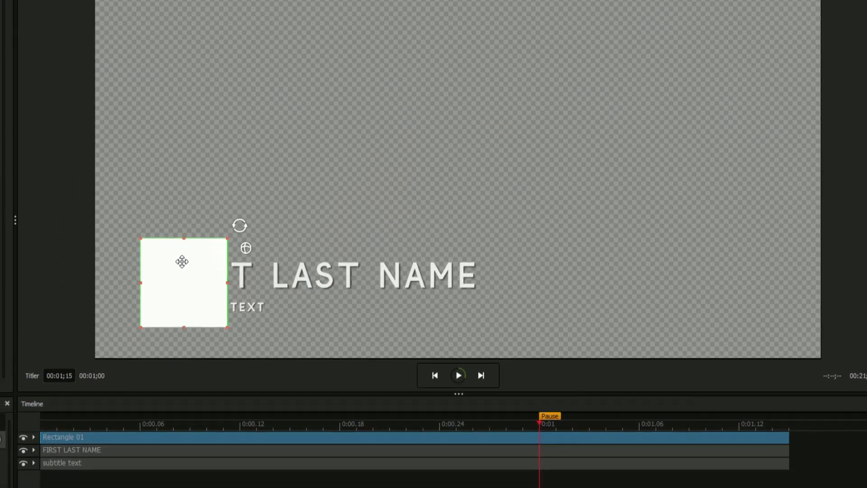
drag(134, 436, 133, 449)
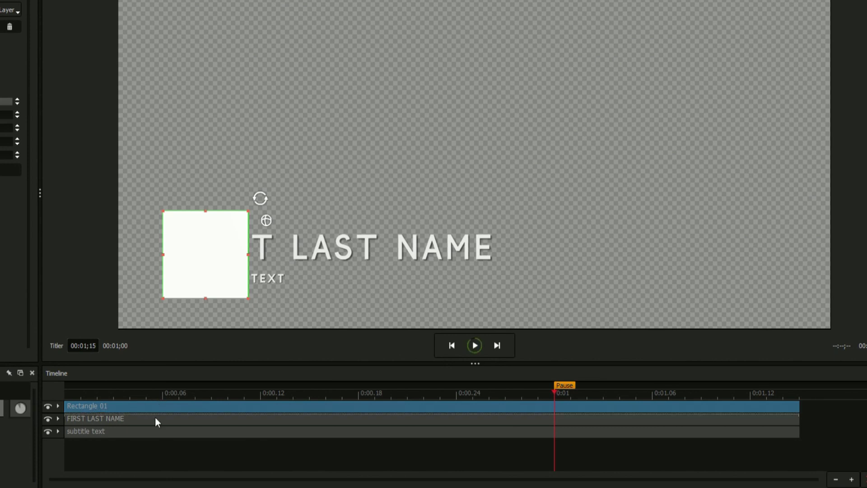
drag(157, 421, 154, 439)
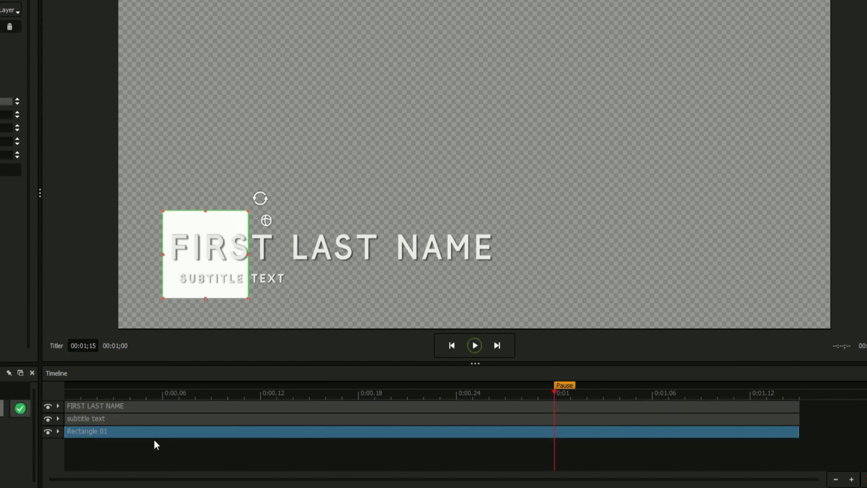
Rename the rectangle layer to 'Background Rectangle'
right_click(85, 432)
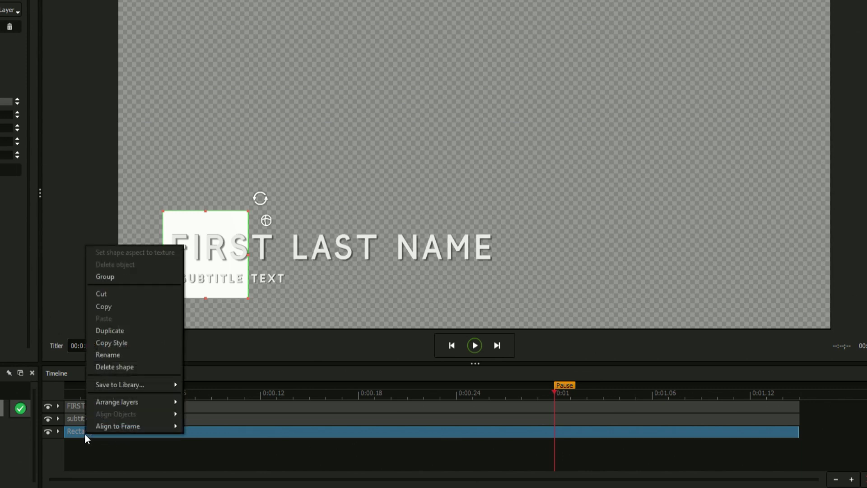
click(118, 354)
text(Background Rectangle)
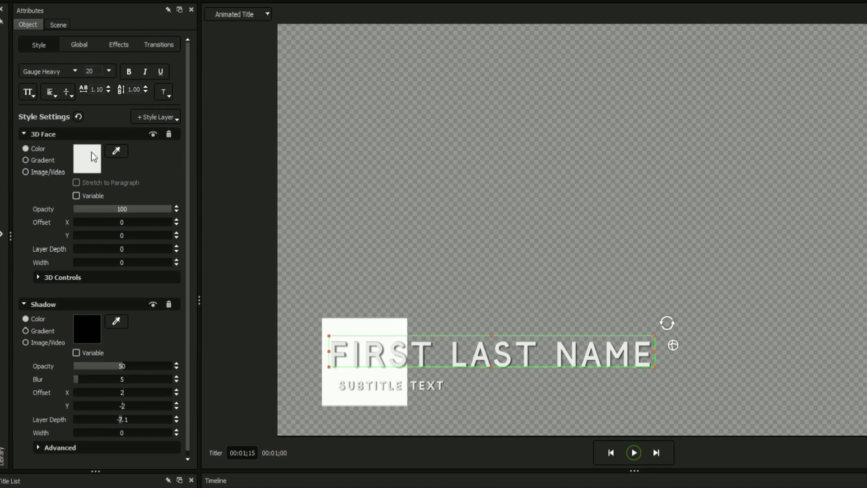
click(1, 88)
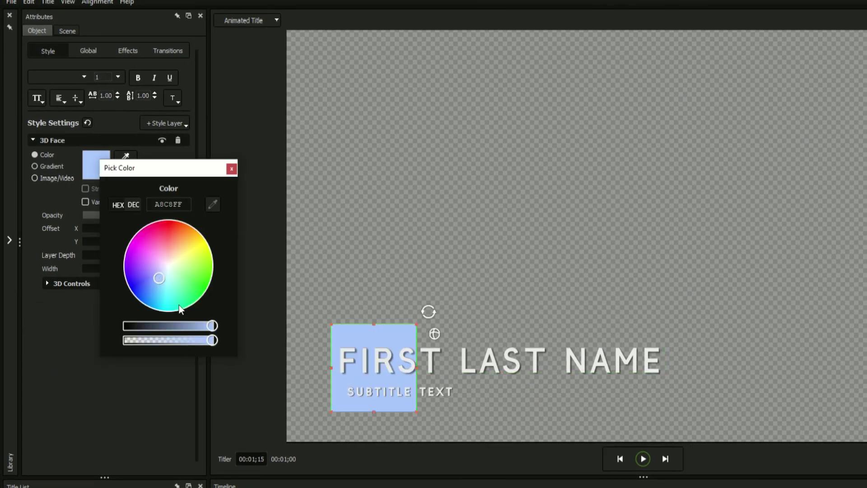
Make the light-blue A8C8FF fill semi-transparent and expose it as a variable
drag(184, 344, 174, 344)
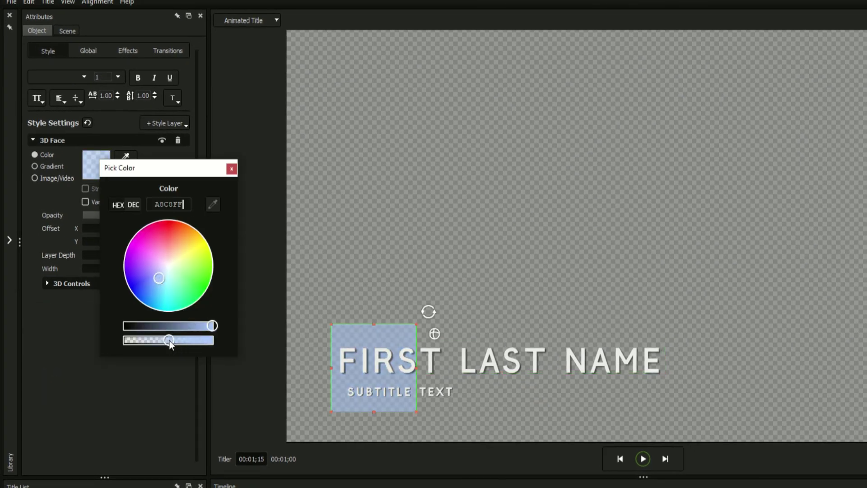
click(232, 169)
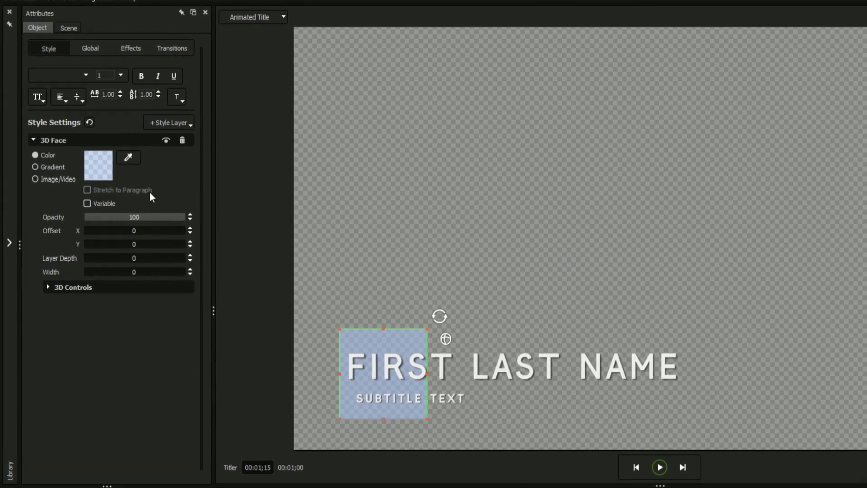
click(93, 208)
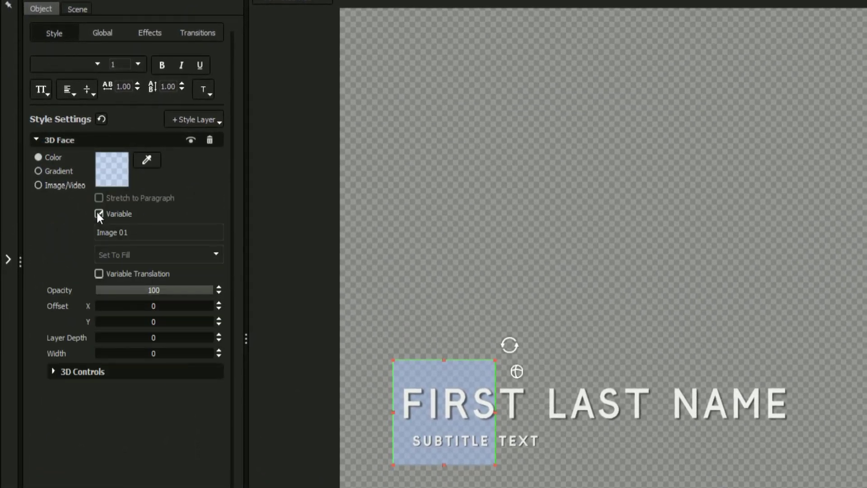
click(76, 10)
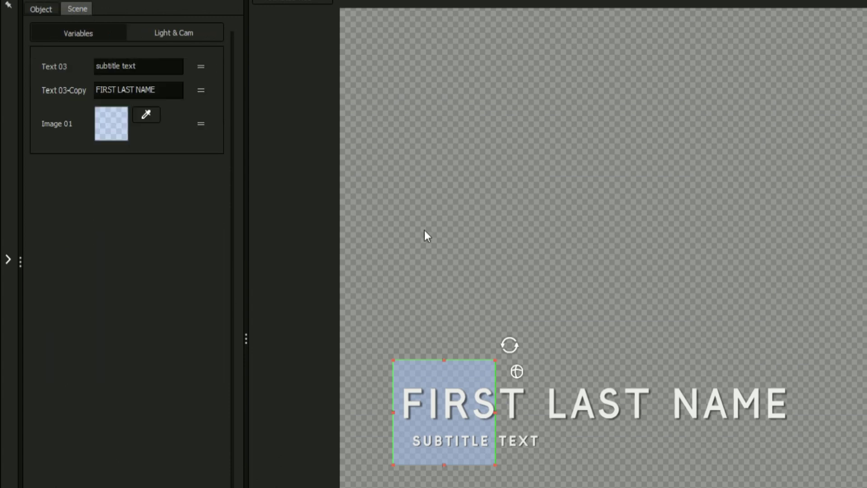
Stretch the rectangle to cover both the name and subtitle lines
drag(496, 410, 806, 408)
drag(578, 360, 572, 375)
drag(619, 464, 620, 454)
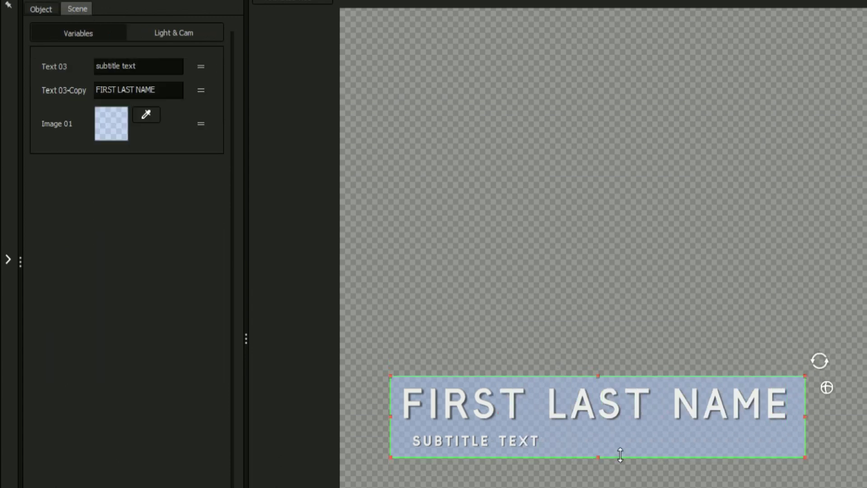
click(48, 10)
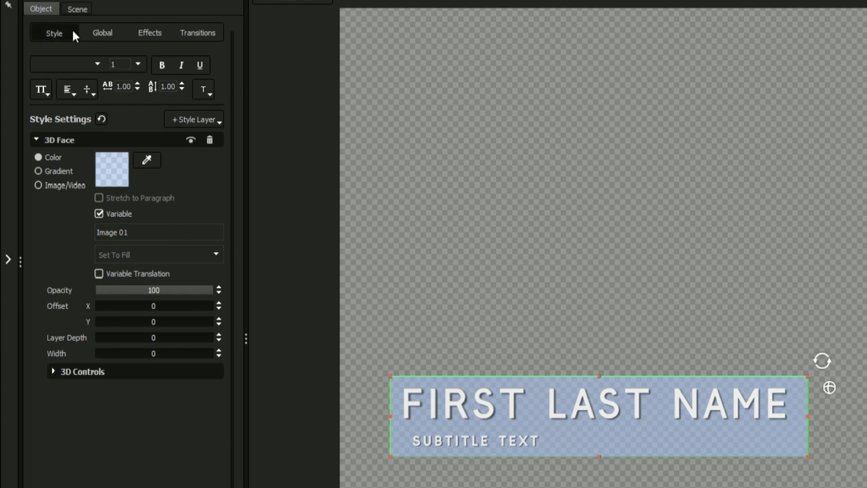
Flip the bar with Rotation Y 180, round its corners to radius 71, and skew it 45
click(92, 34)
drag(106, 163, 193, 162)
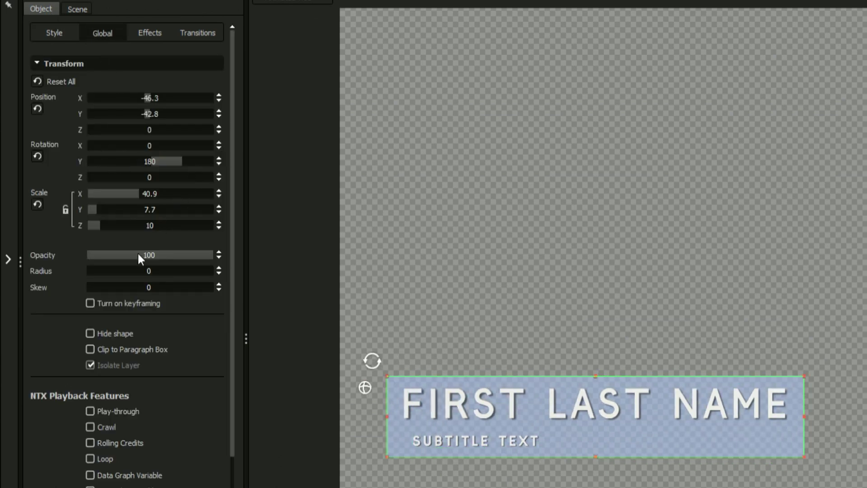
mouse_move(145, 271)
mouse_down()
mouse_move(374, 276)
mouse_move(188, 287)
mouse_move(162, 272)
mouse_up()
click(200, 266)
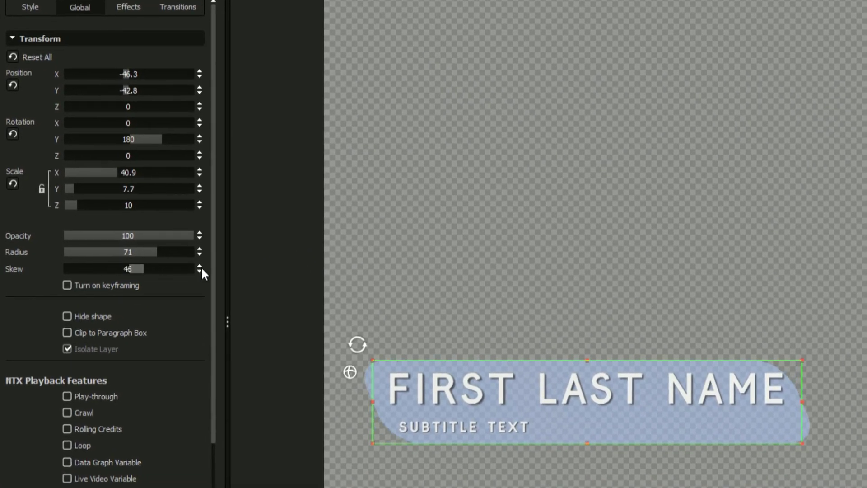
click(200, 266)
scroll(212, 182, down, 1)
scroll(213, 185, down, 5)
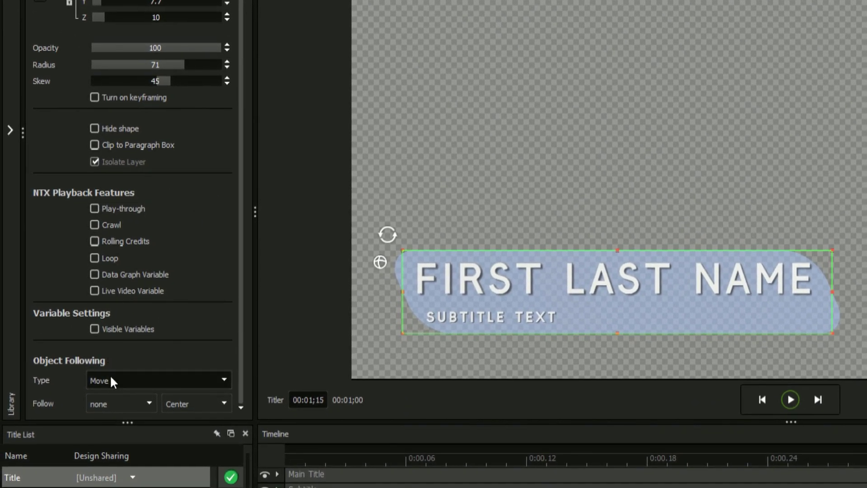
Set Object Following to Scale with the Main Title, then test it with a shorter name
click(112, 381)
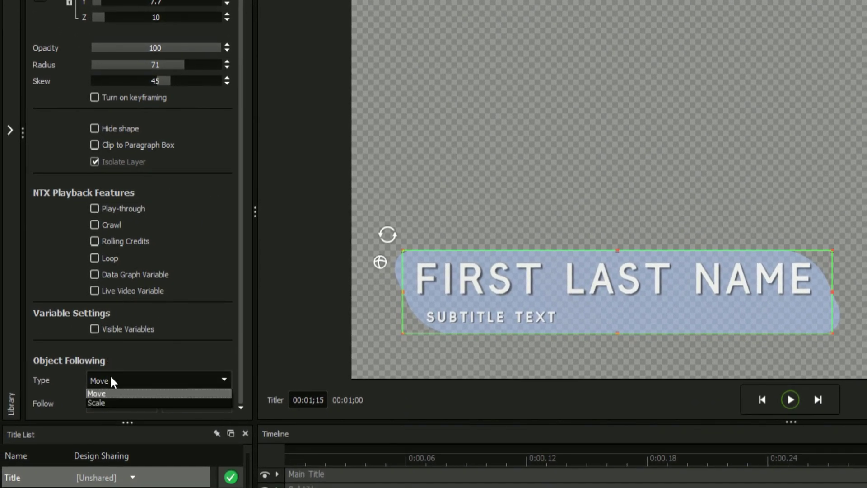
click(107, 401)
click(136, 399)
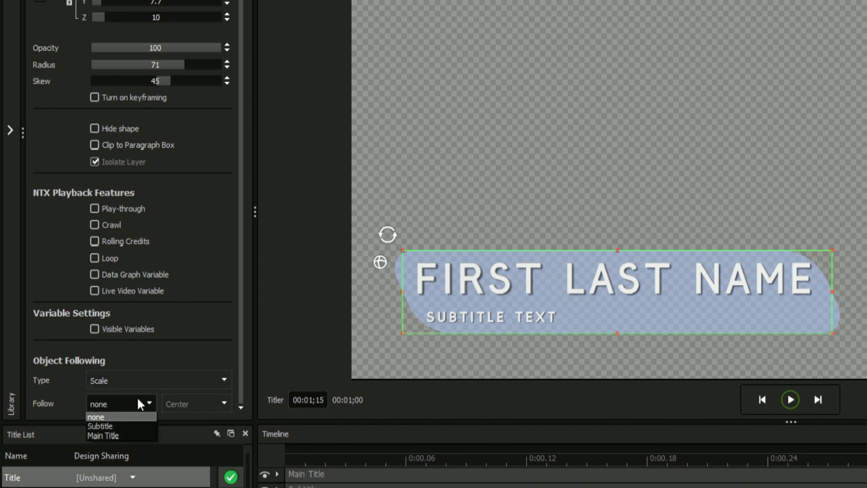
click(119, 432)
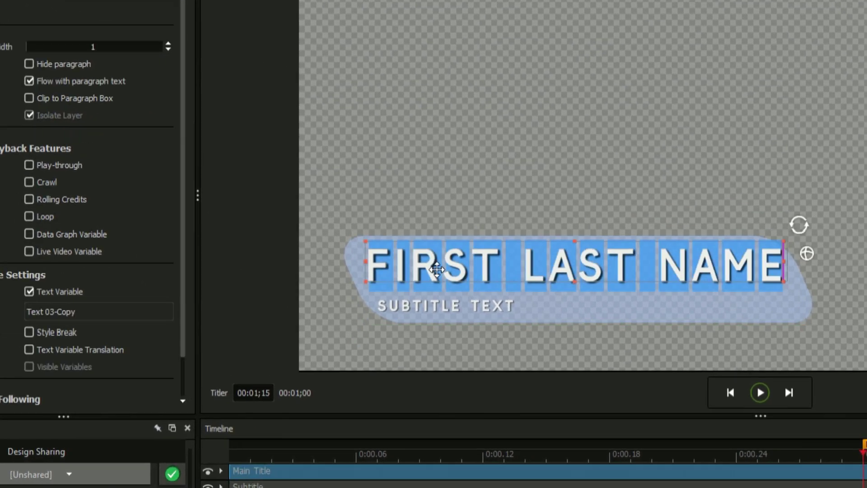
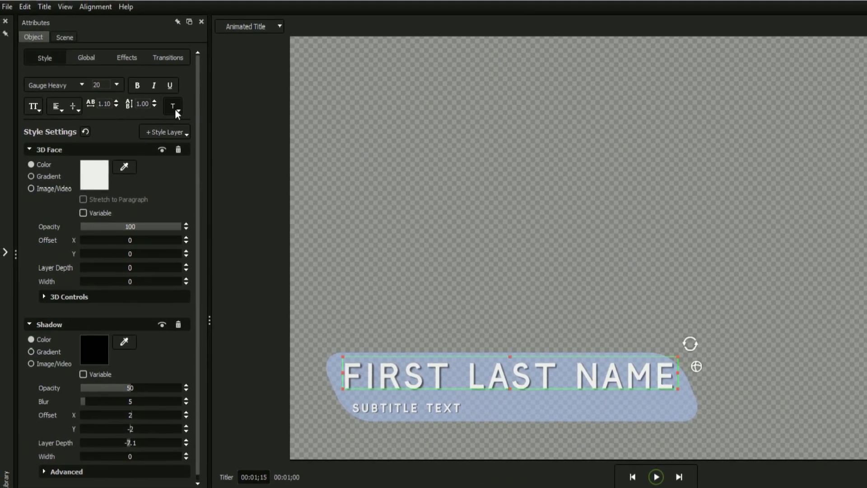
click(176, 109)
Set the main title to Fit Text to Box and enter the presenter's full name
click(185, 134)
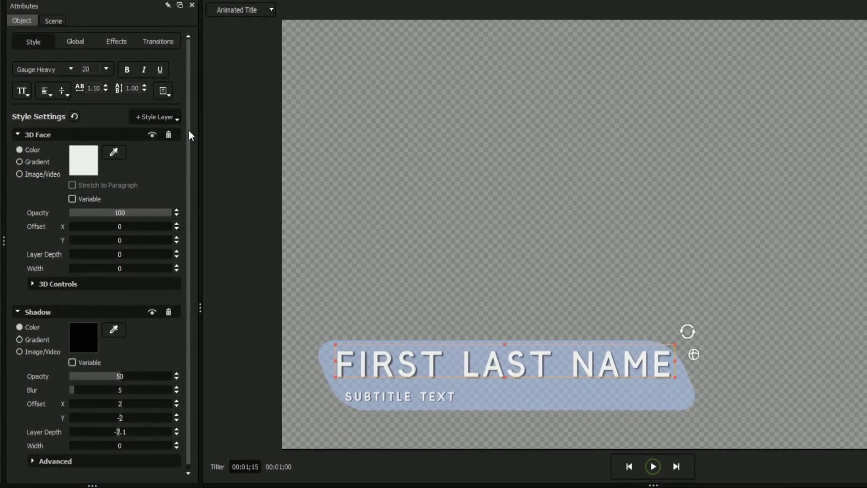
double_click(387, 345)
text(JEREMIAH MACKLE)
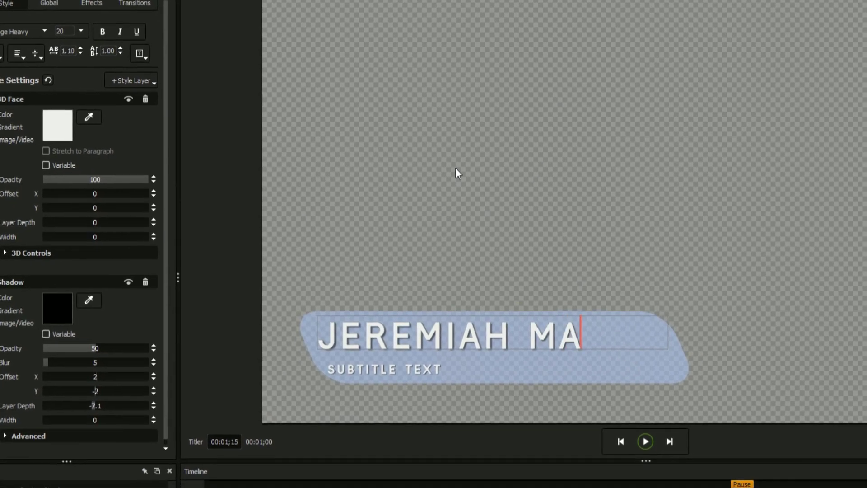
text(ROY)
key(Escape)
click(332, 322)
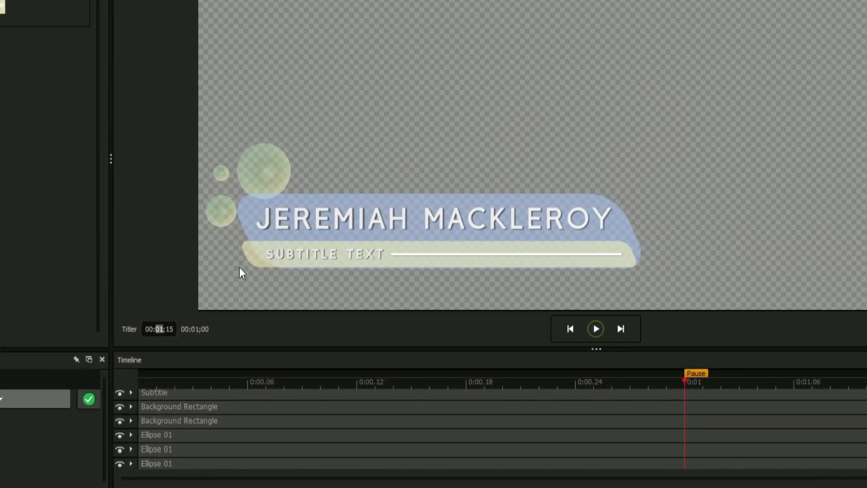
Enter 04 and extend the Subtitle and other layer clips to the 4-second mark
text(04)
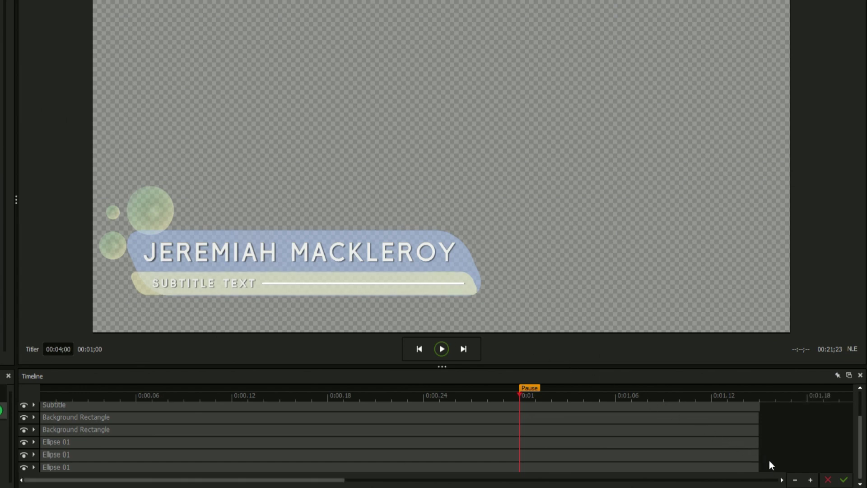
click(795, 481)
click(795, 481)
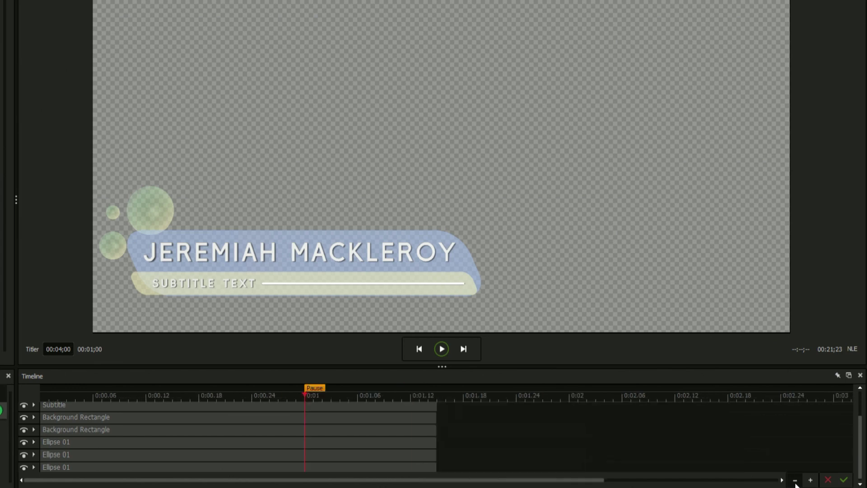
click(795, 481)
click(794, 481)
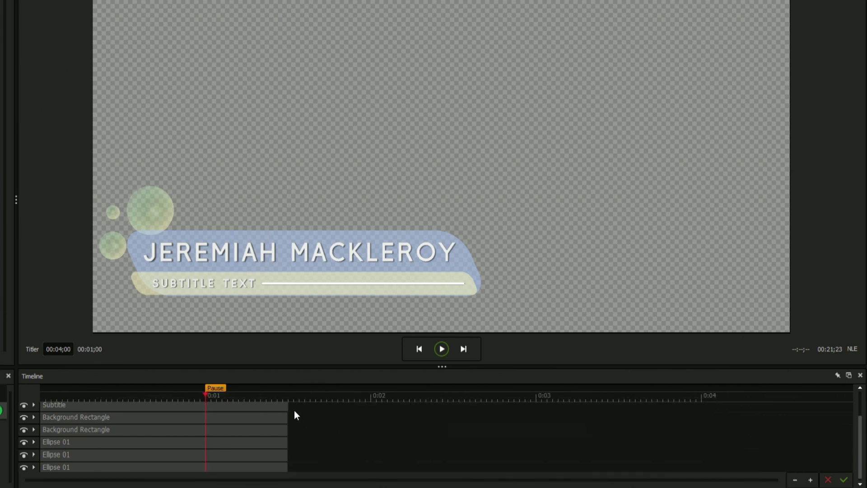
drag(286, 406, 730, 411)
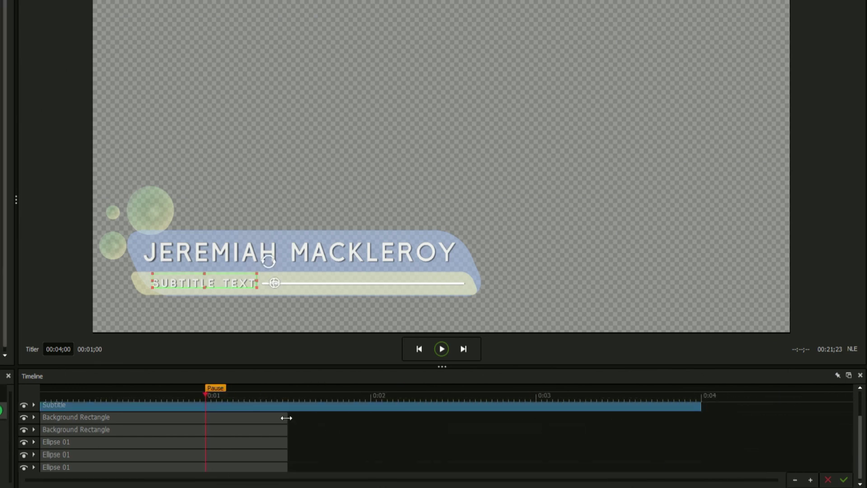
drag(286, 418, 700, 429)
drag(286, 442, 701, 455)
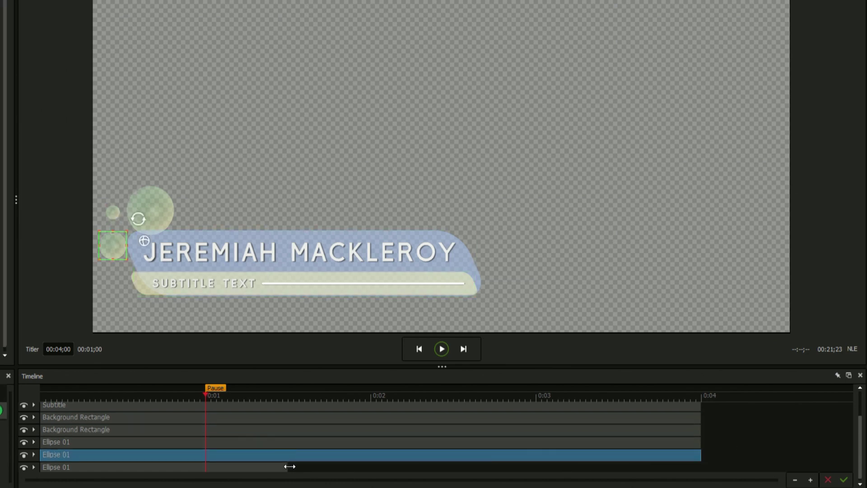
scroll(289, 452, up, 3)
drag(287, 406, 702, 408)
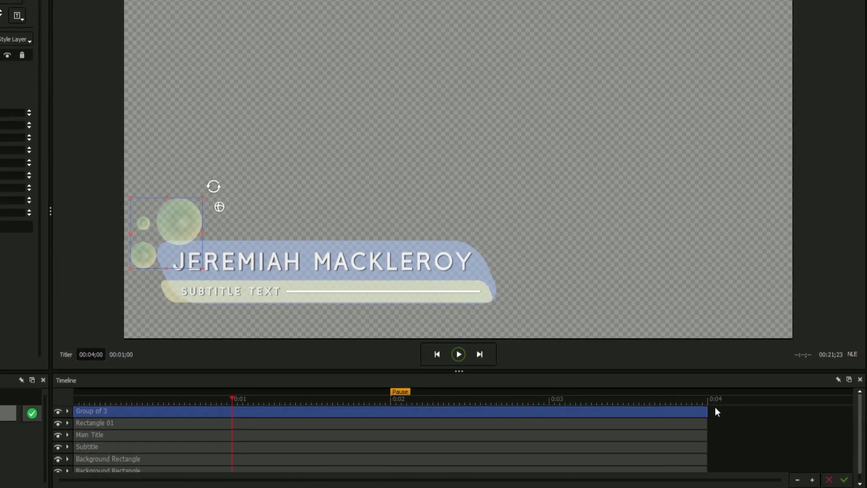
Browse the Library to the Transitions > Animations > Fly In folder
click(9, 195)
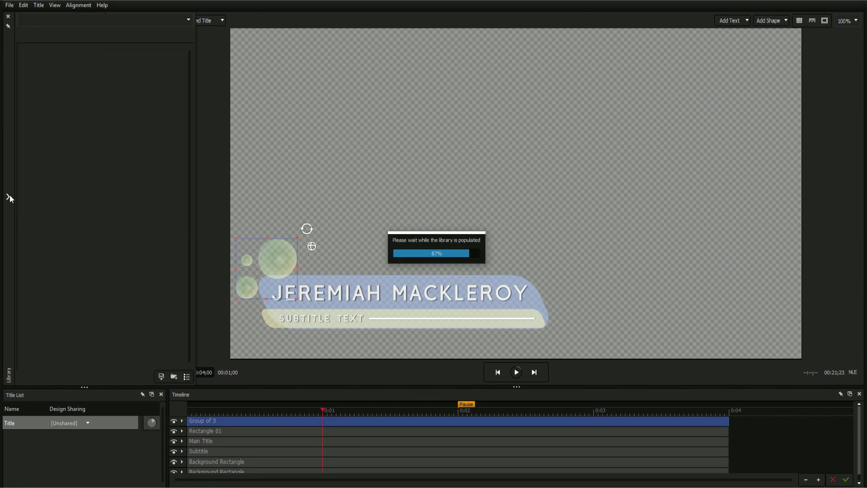
click(104, 20)
click(33, 64)
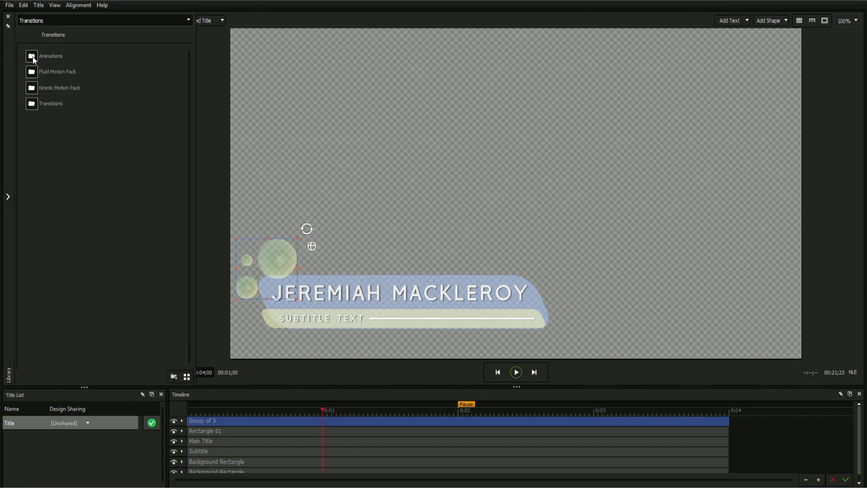
double_click(34, 58)
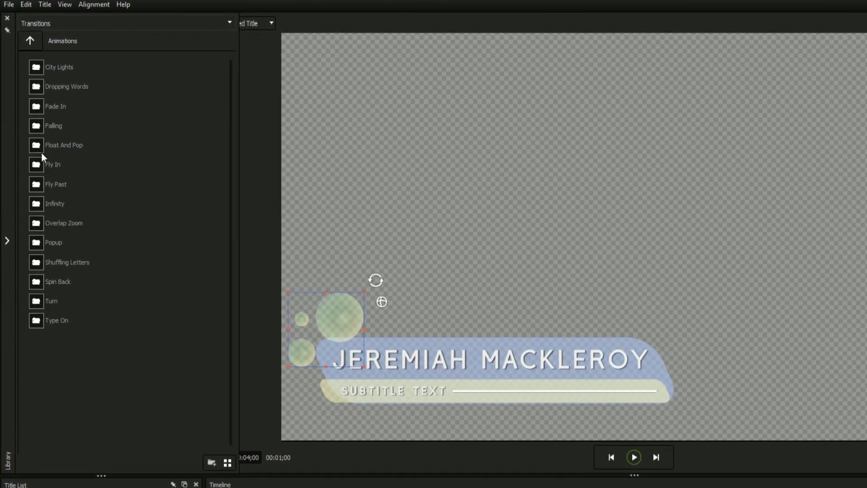
double_click(38, 165)
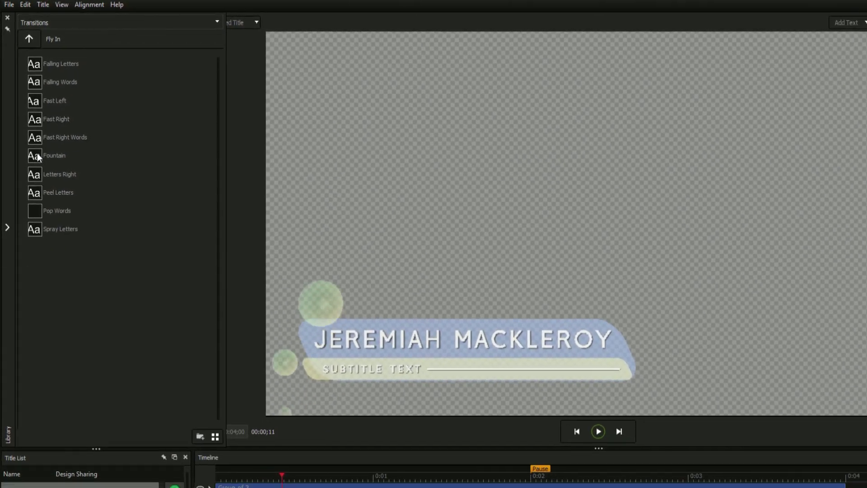
Apply the Fountain fly-in to both the start and end of Group of 3
drag(37, 156, 191, 352)
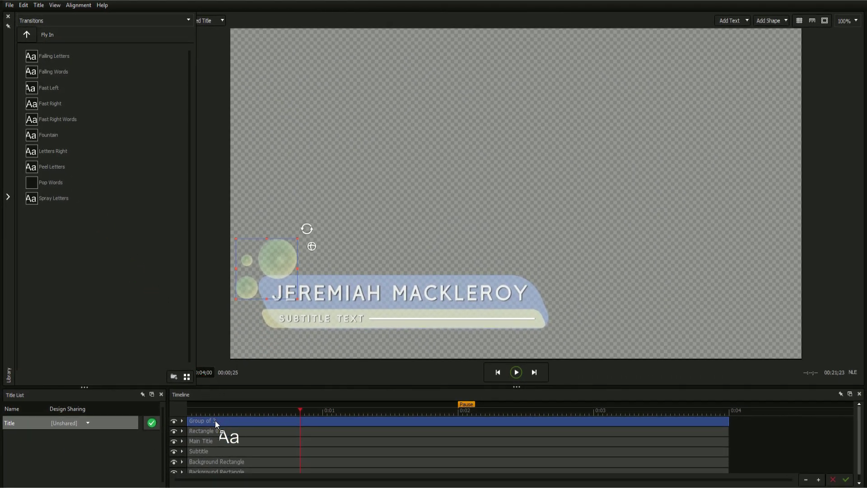
drag(215, 421, 215, 421)
drag(34, 140, 235, 234)
drag(694, 430, 709, 430)
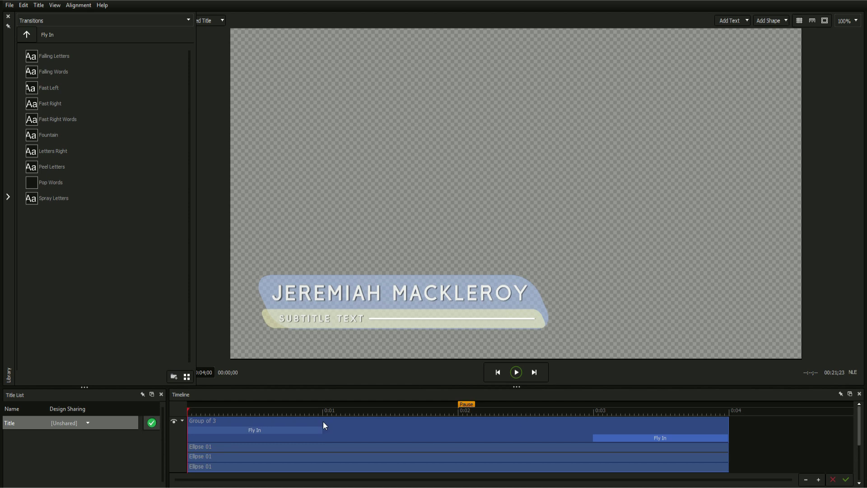
Give the Rectangle 01 underline layer the Fast Left fly-in transition
click(182, 421)
click(208, 430)
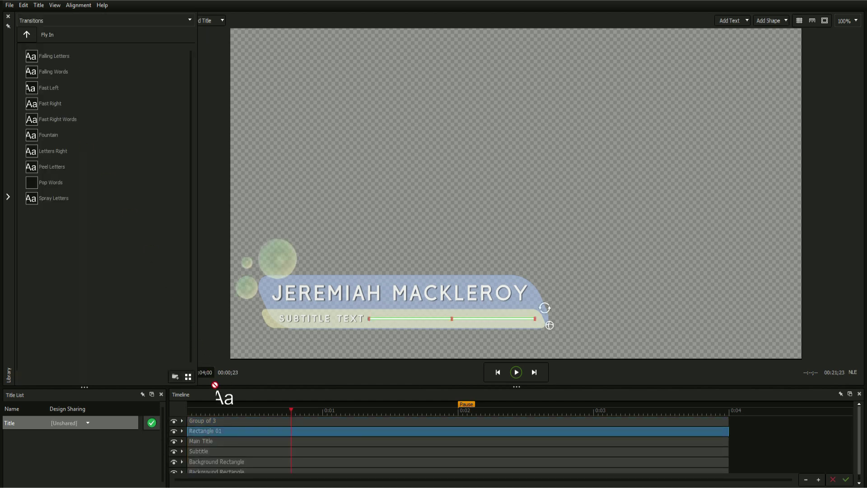
click(224, 430)
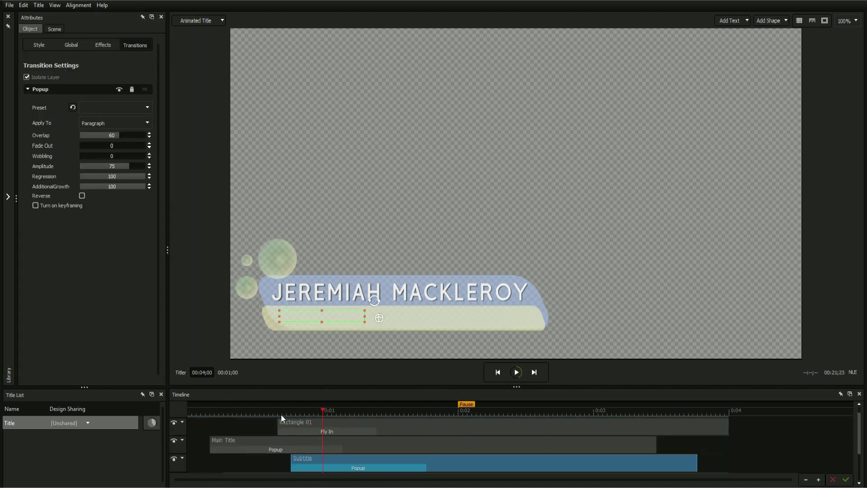
drag(32, 92, 635, 389)
click(358, 409)
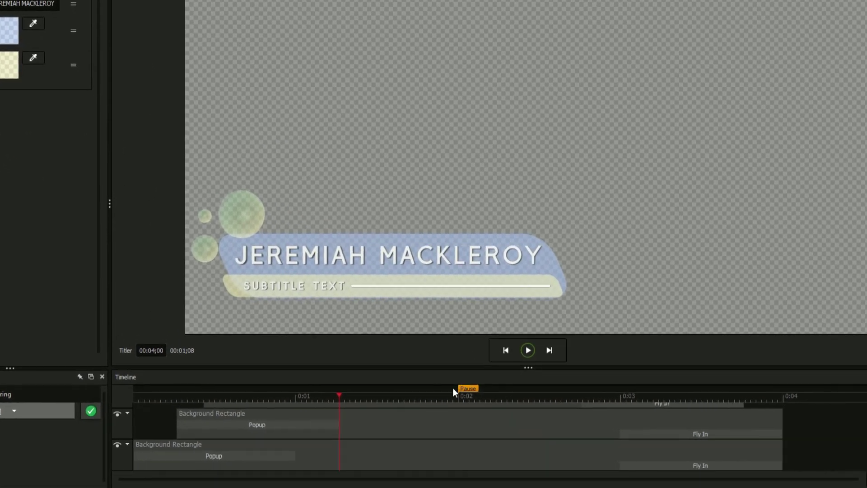
Move the pause point to about 1.4 s and end Group of 3, Main Title and Subtitle sooner
drag(460, 401, 364, 402)
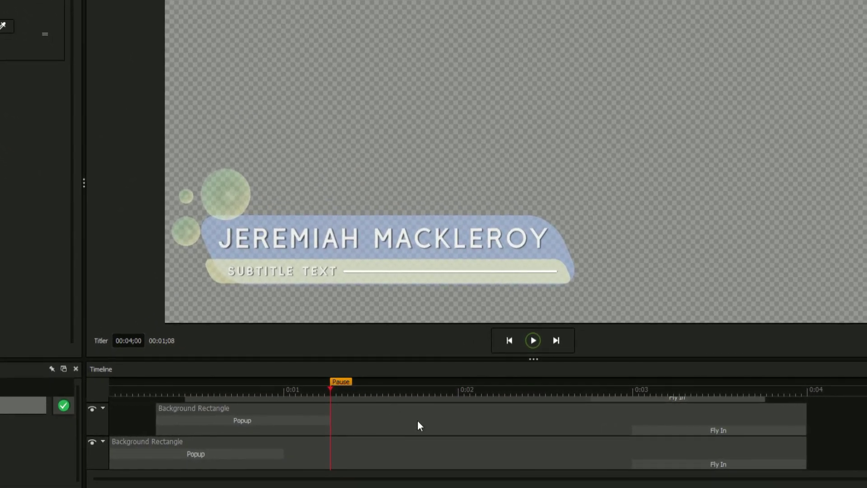
scroll(582, 437, down, 3)
click(582, 437)
drag(719, 411, 521, 416)
drag(711, 414, 563, 414)
drag(741, 445, 595, 445)
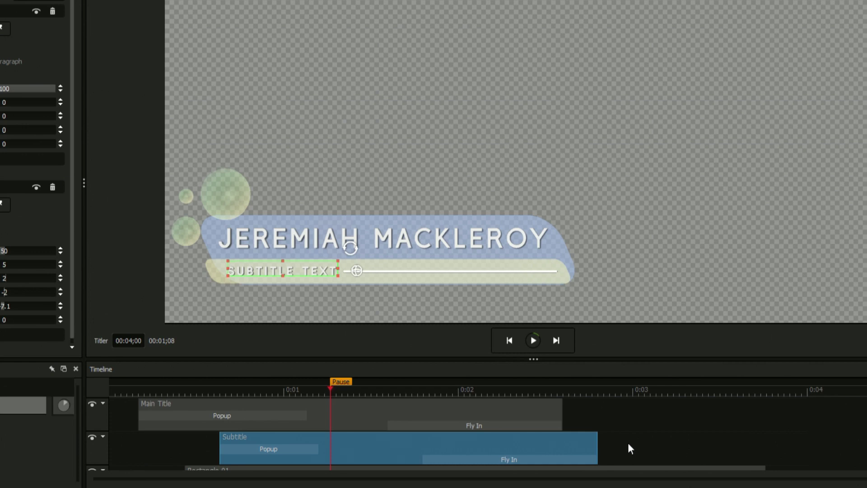
End Rectangle 01 and the Background Rectangles sooner, and set the title duration to 00:02;44
scroll(743, 415, down, 2)
drag(764, 409, 568, 410)
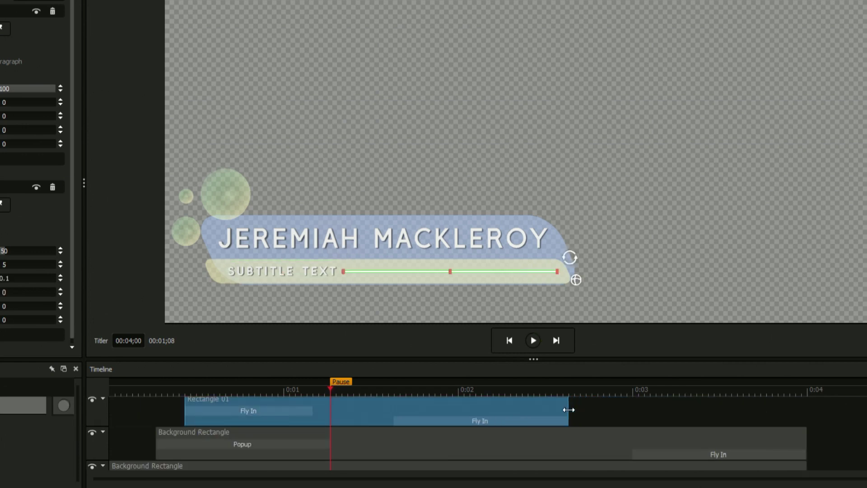
drag(805, 441, 597, 447)
scroll(723, 441, down, 1)
drag(804, 447, 598, 447)
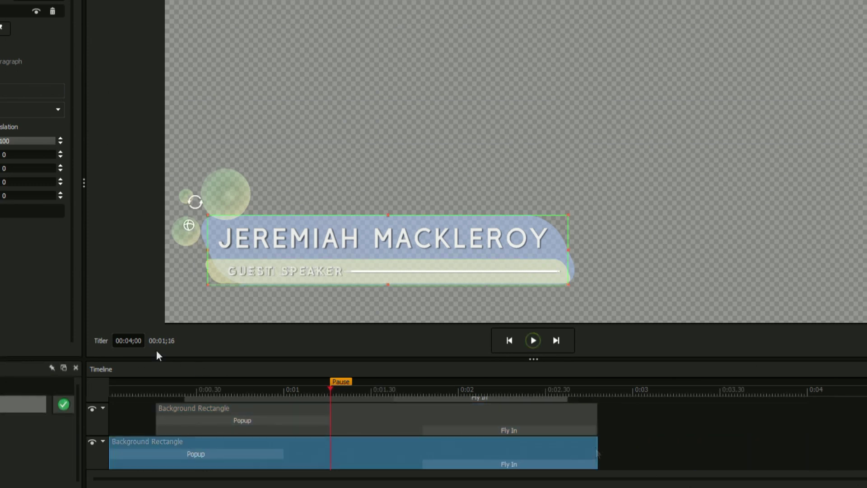
text(0244)
key(Return)
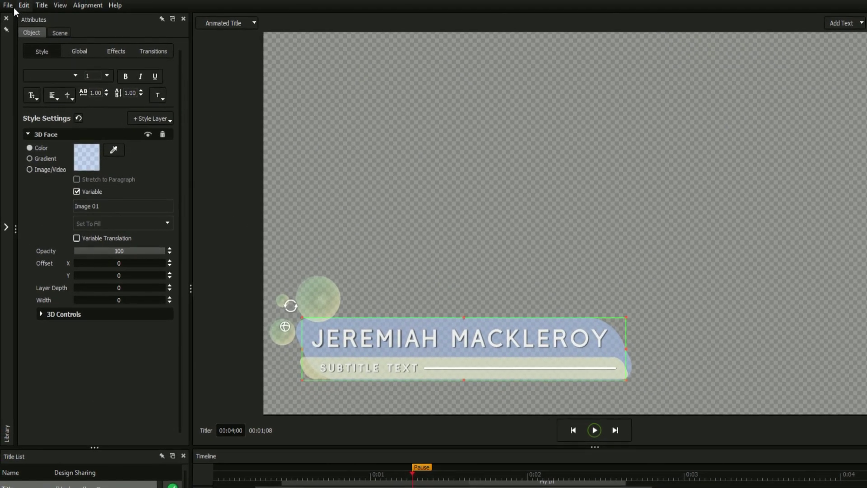
click(9, 5)
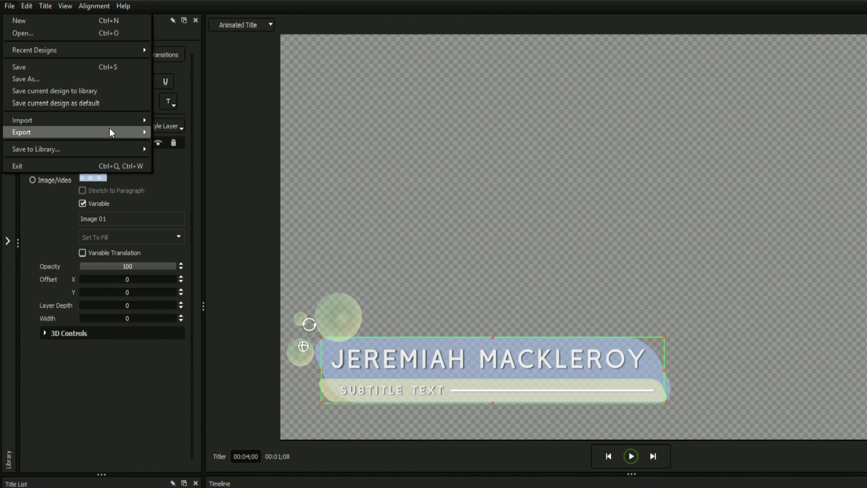
mouse_move(110, 129)
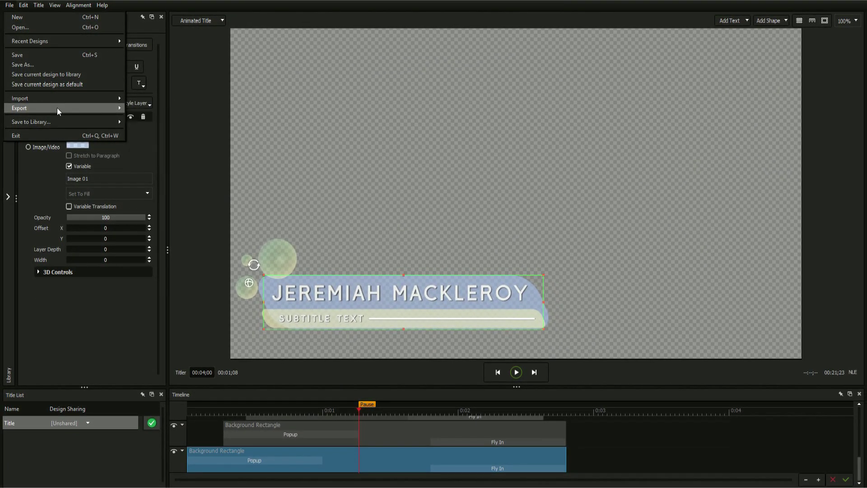
key(Escape)
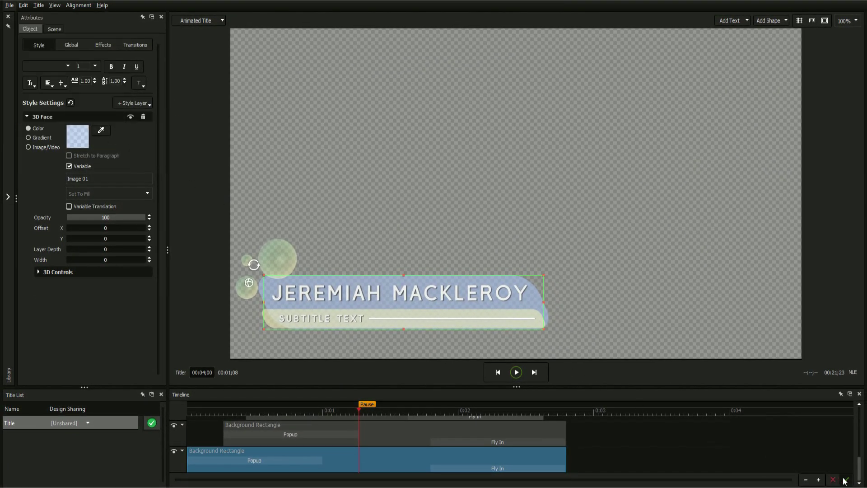
Accept the lower-third back into Media Composer and rewind the playhead to 00:00
click(845, 480)
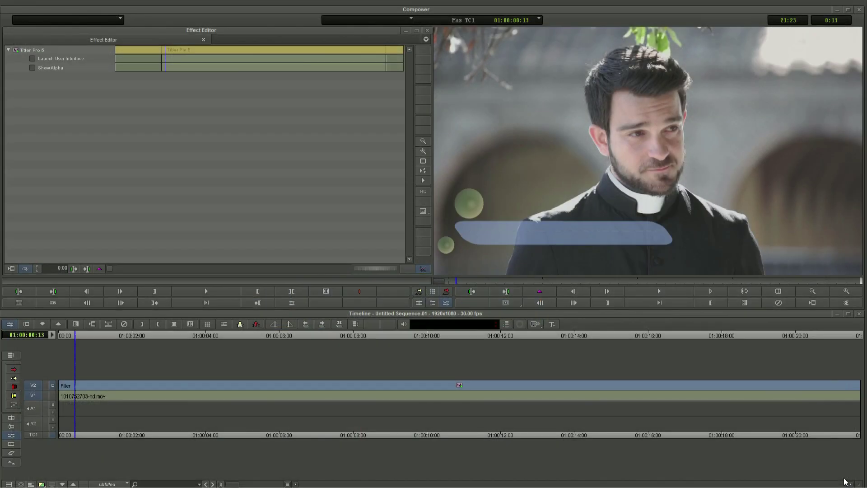
drag(75, 337, 59, 334)
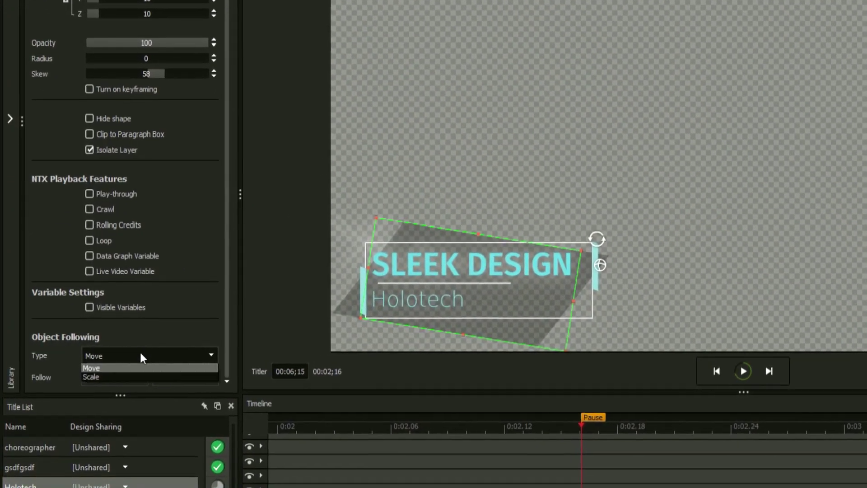
Set the Holotech shape's Object Following type to Scale, following Main Title Text
click(105, 377)
click(109, 382)
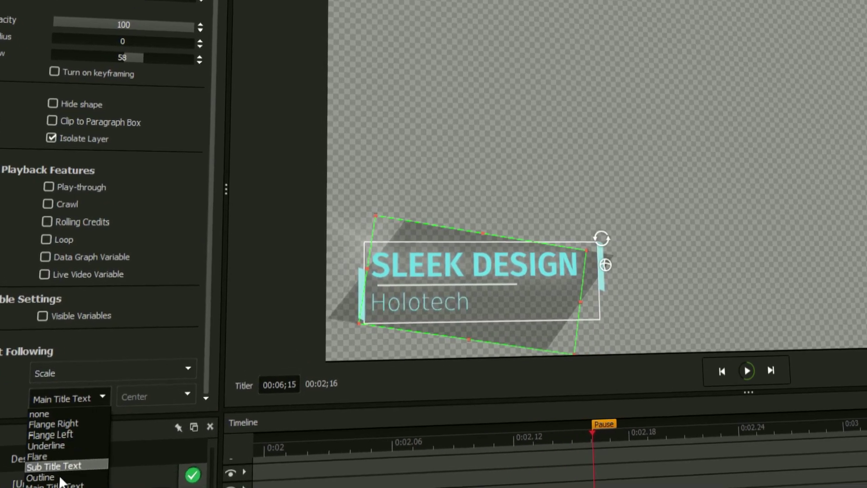
click(63, 483)
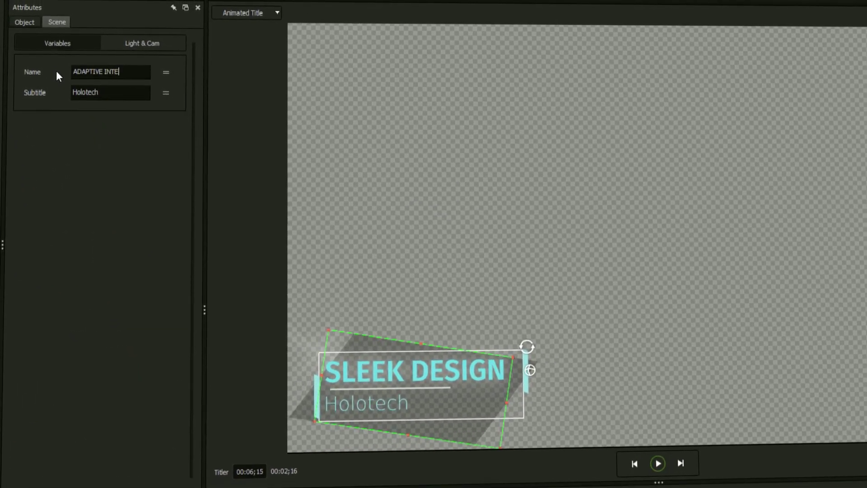